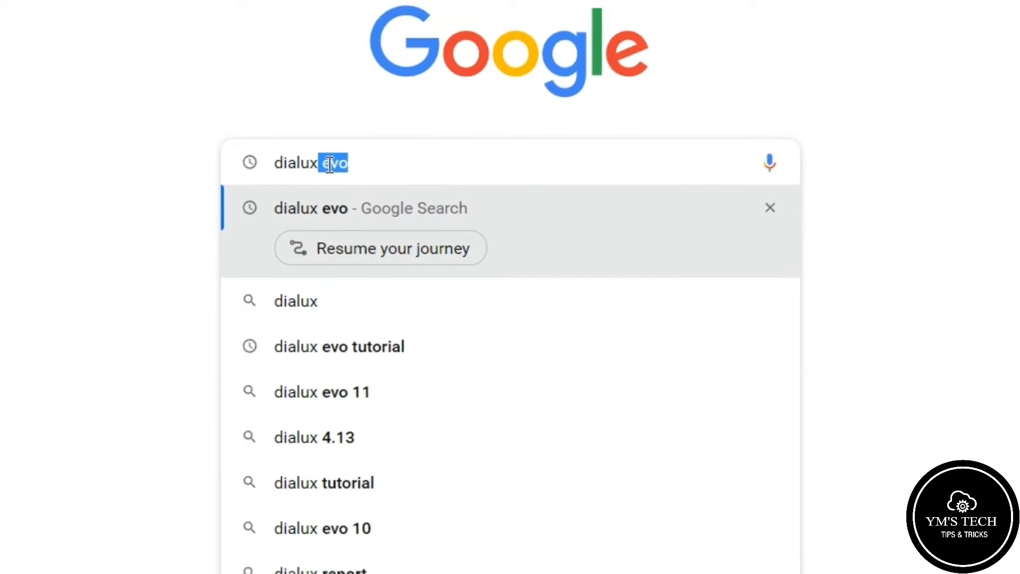
# Search Google for "dialux evo" and open the official DIALux homepage from the results
pyautogui.press('Return')
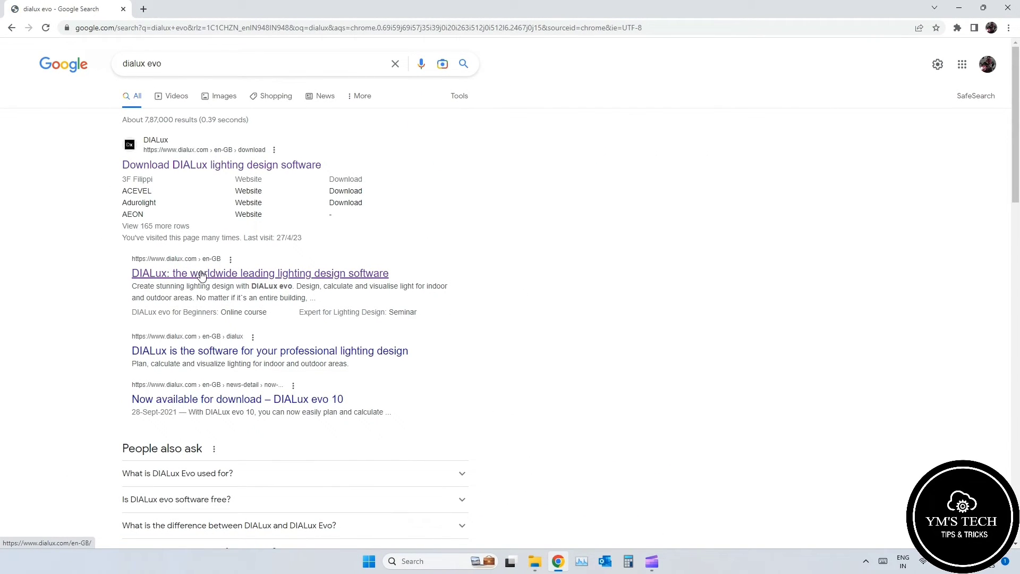
pyautogui.click(199, 272)
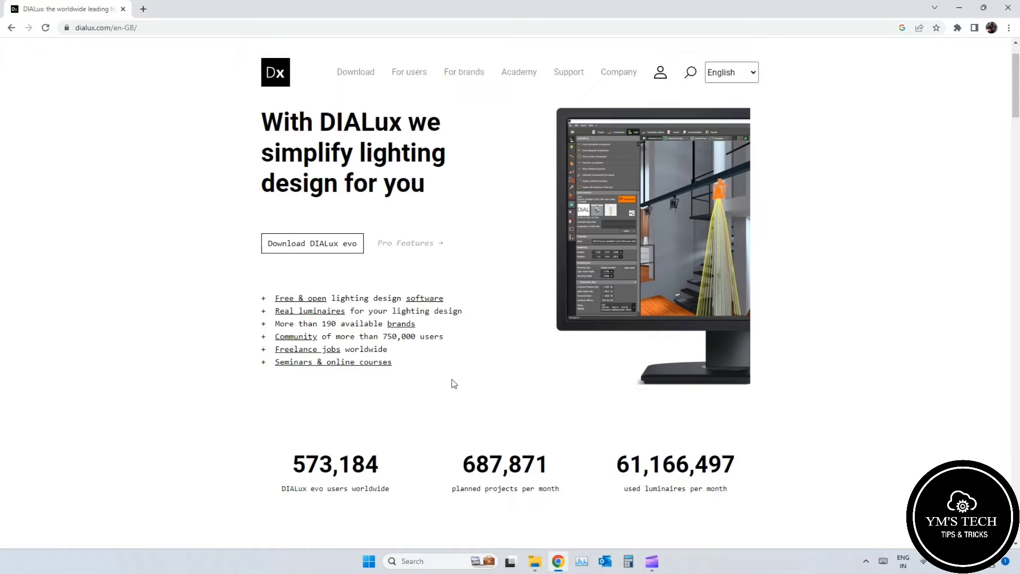
# Find the section on creating lighting design with DIALux evo on the homepage and start the software download from there
pyautogui.scroll(-5, 453, 382)
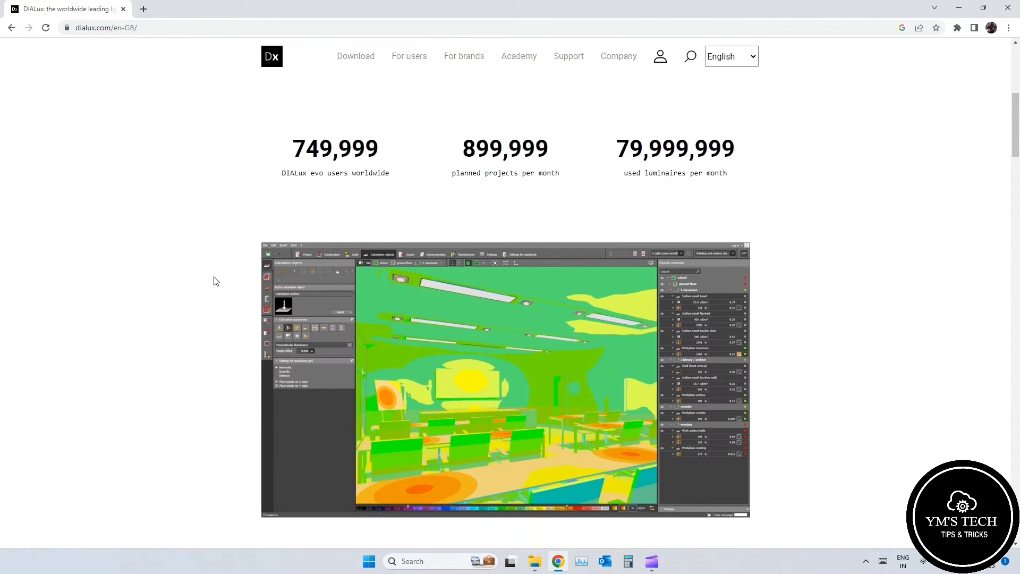
pyautogui.scroll(-1, 186, 253)
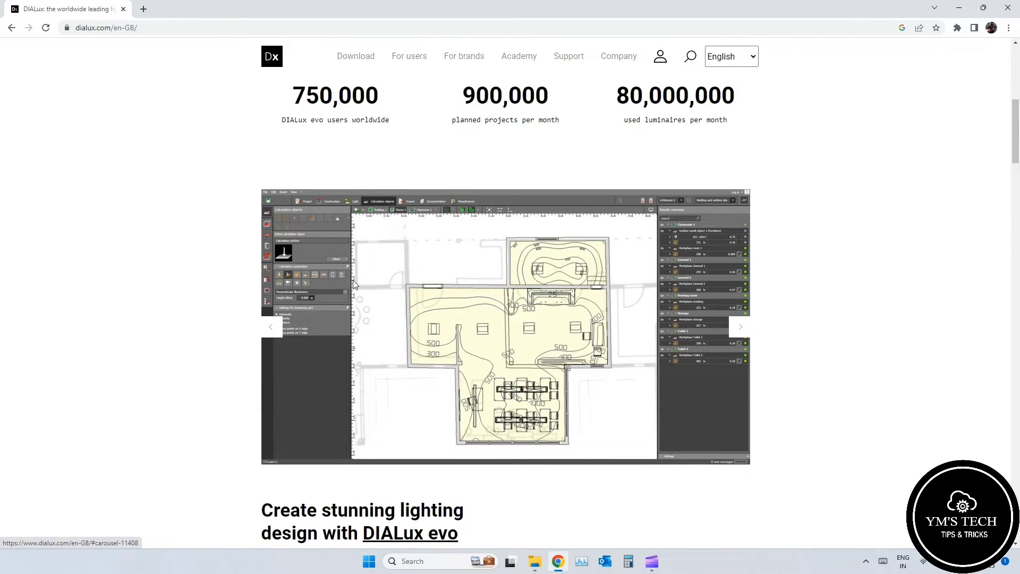
pyautogui.scroll(-1, 402, 285)
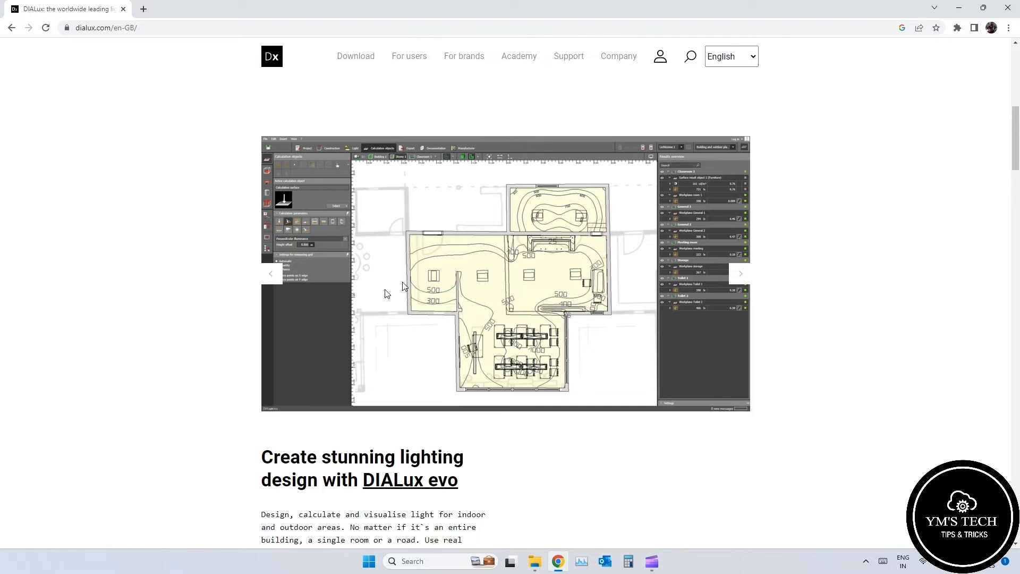
pyautogui.scroll(-2, 653, 367)
pyautogui.scroll(-1, 652, 371)
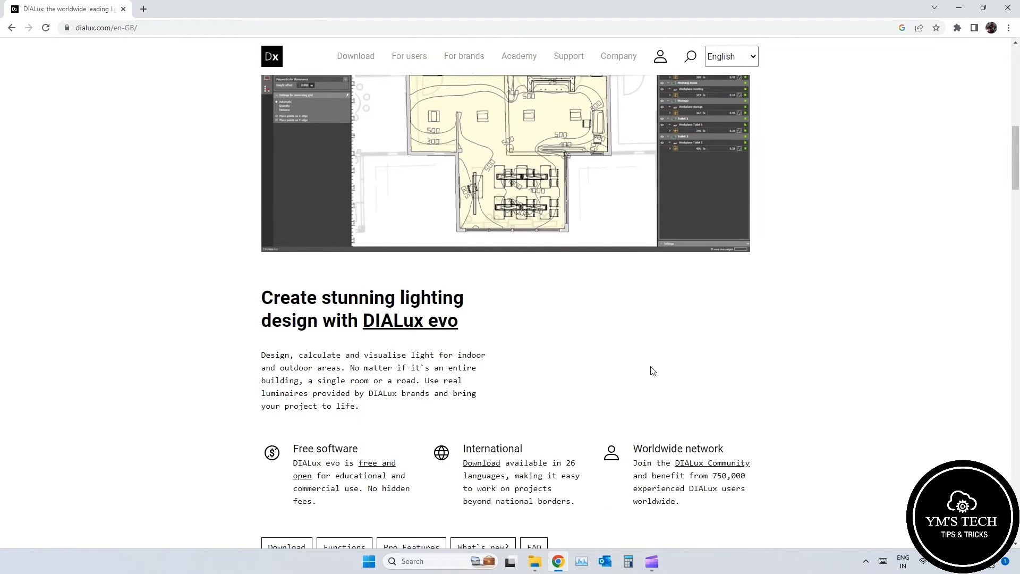
pyautogui.scroll(-2, 485, 417)
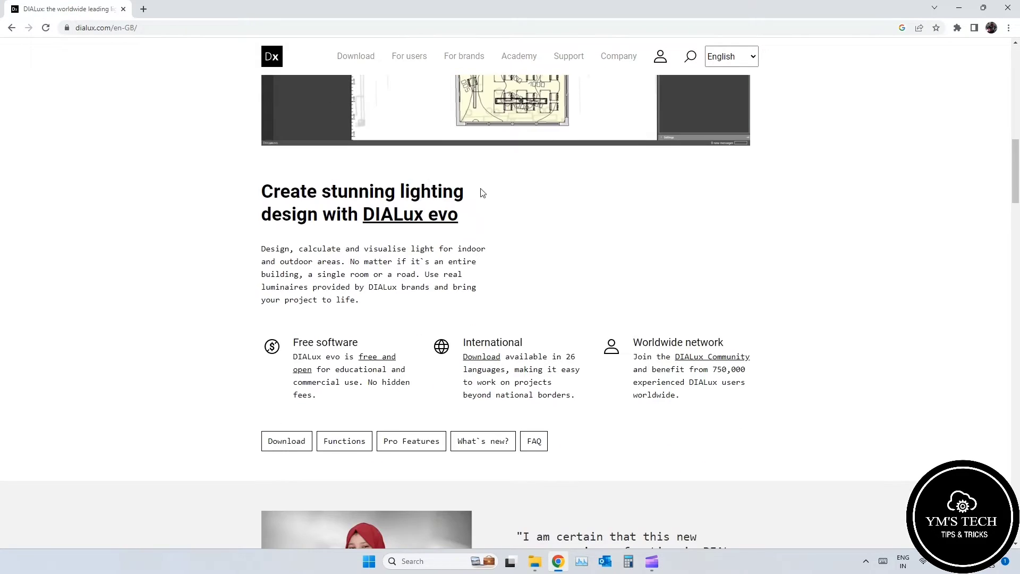
pyautogui.scroll(-2, 605, 317)
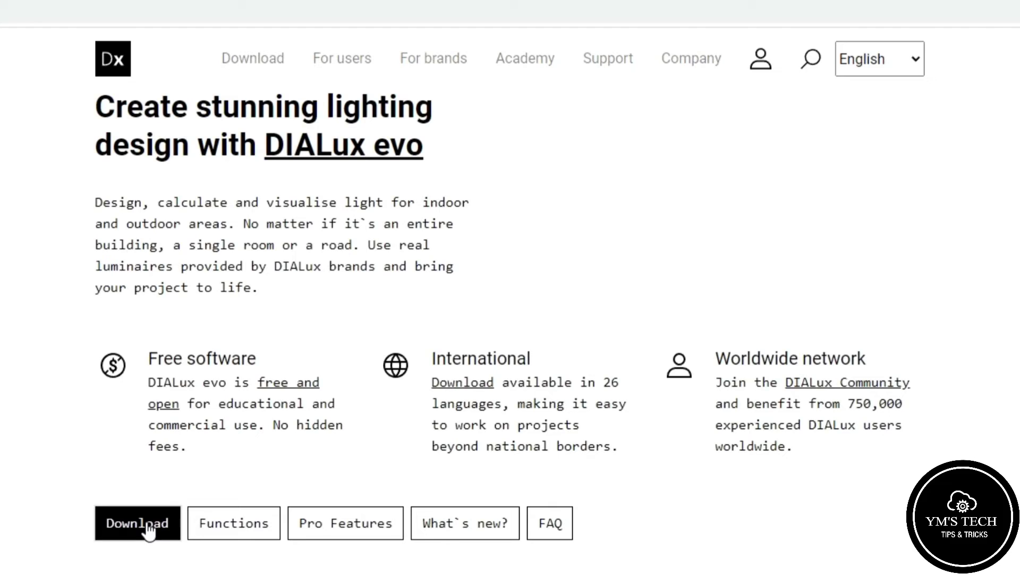
pyautogui.click(148, 527)
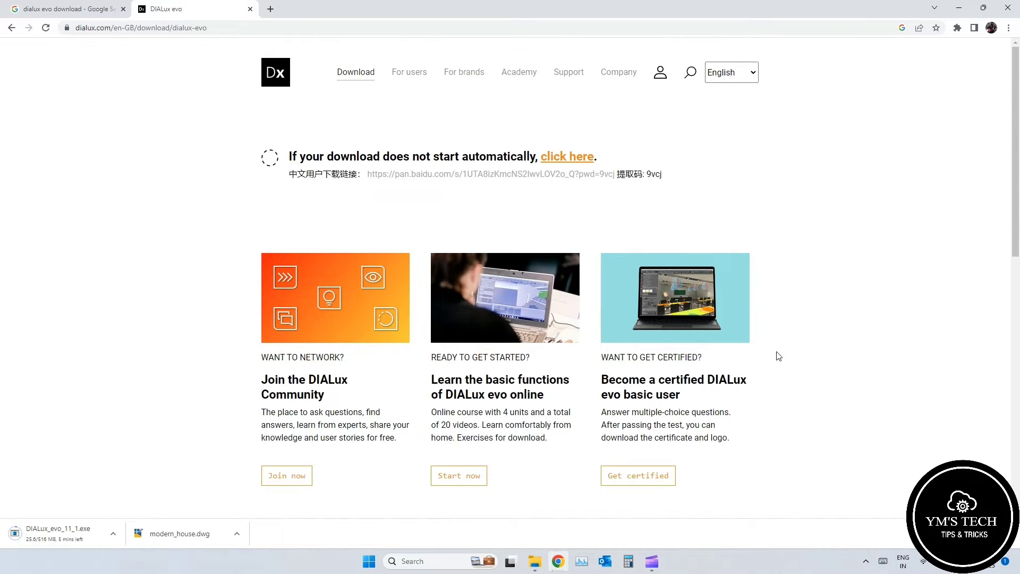
# Open the site's main download page and look through the list of manufacturers' luminaire catalogues
pyautogui.scroll(-5, 341, 201)
pyautogui.scroll(5, 196, 223)
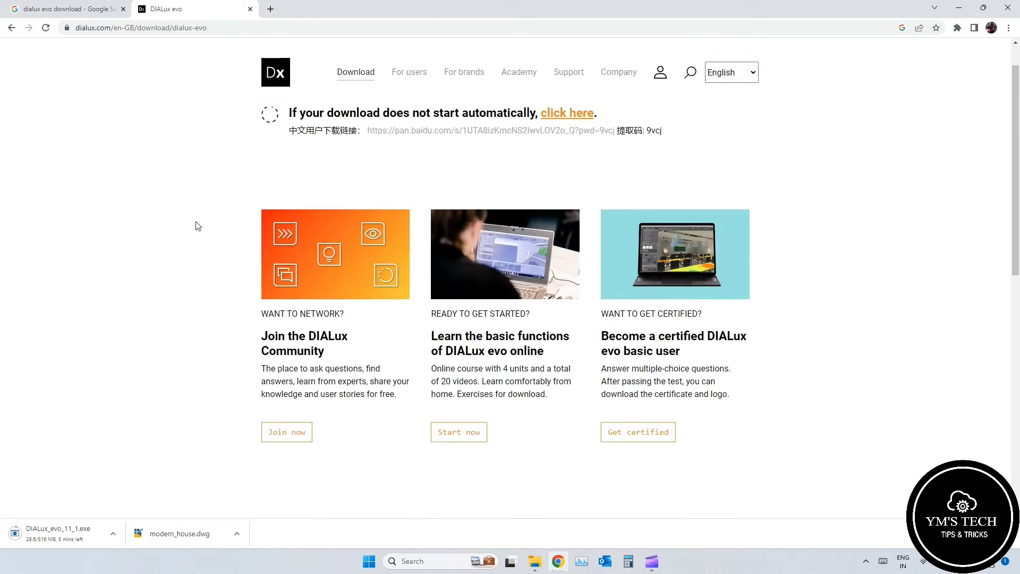
pyautogui.click(361, 73)
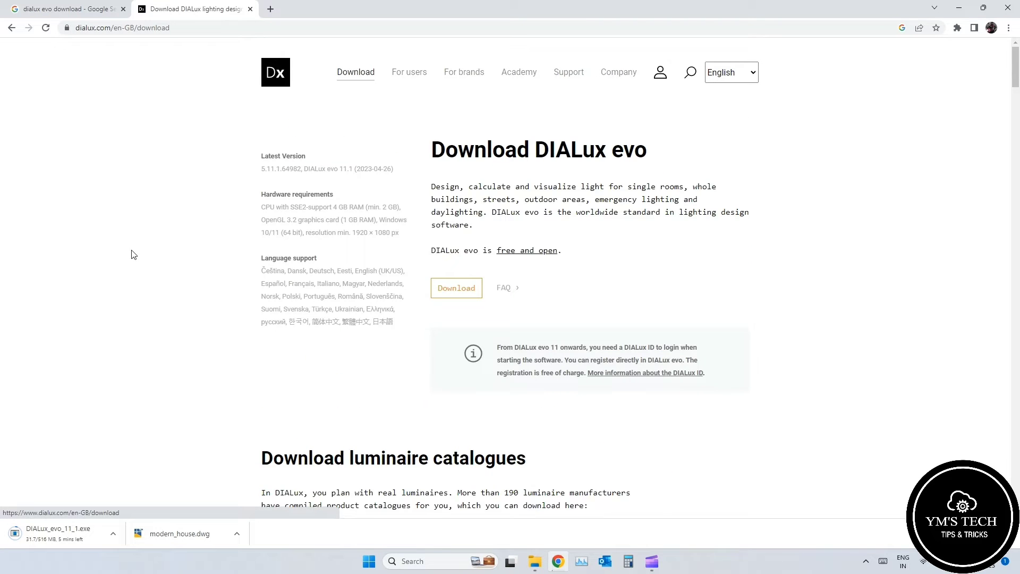
pyautogui.scroll(-8, 150, 268)
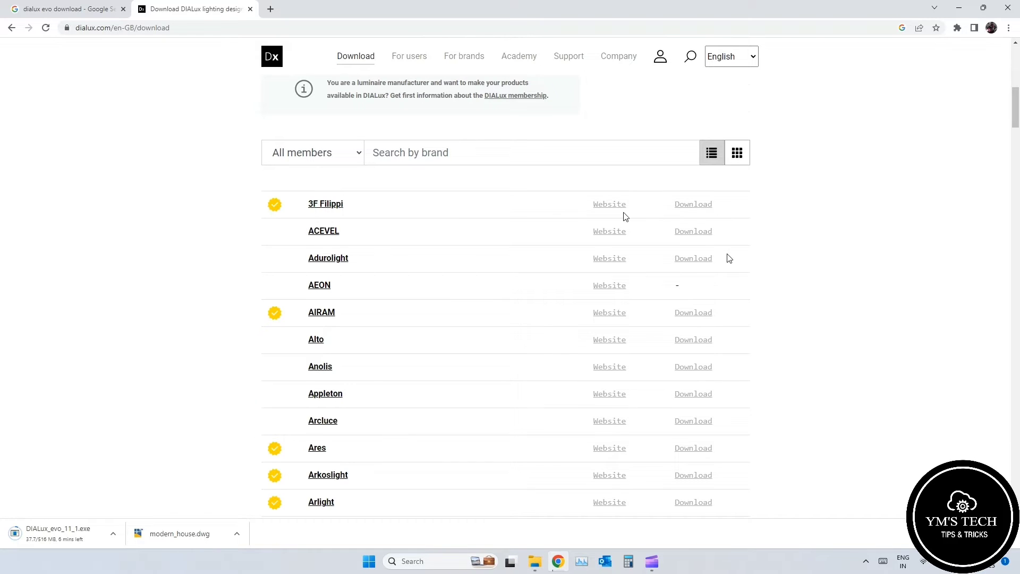
pyautogui.scroll(-4, 731, 257)
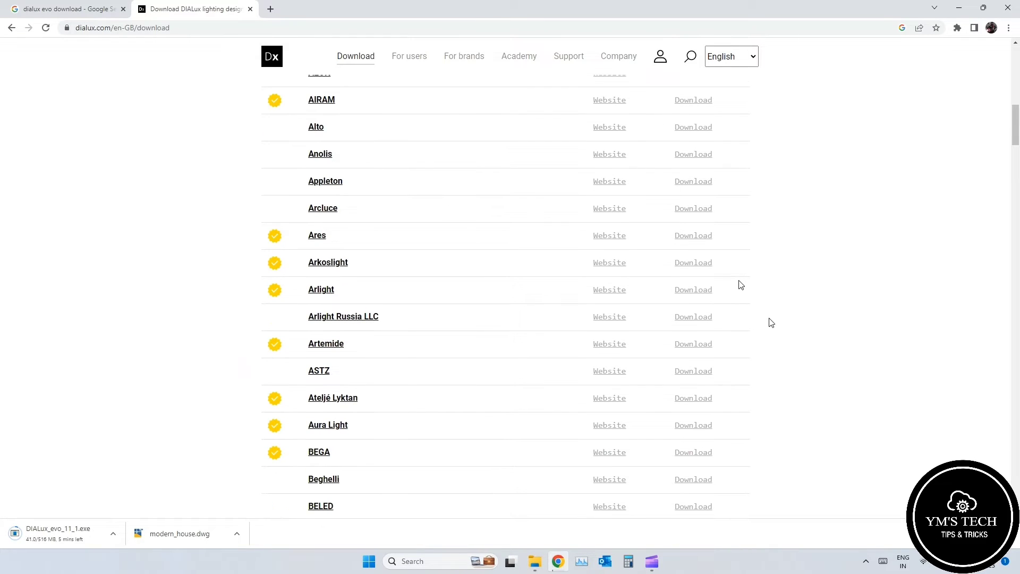
pyautogui.scroll(-1, 773, 340)
pyautogui.scroll(-1, 778, 348)
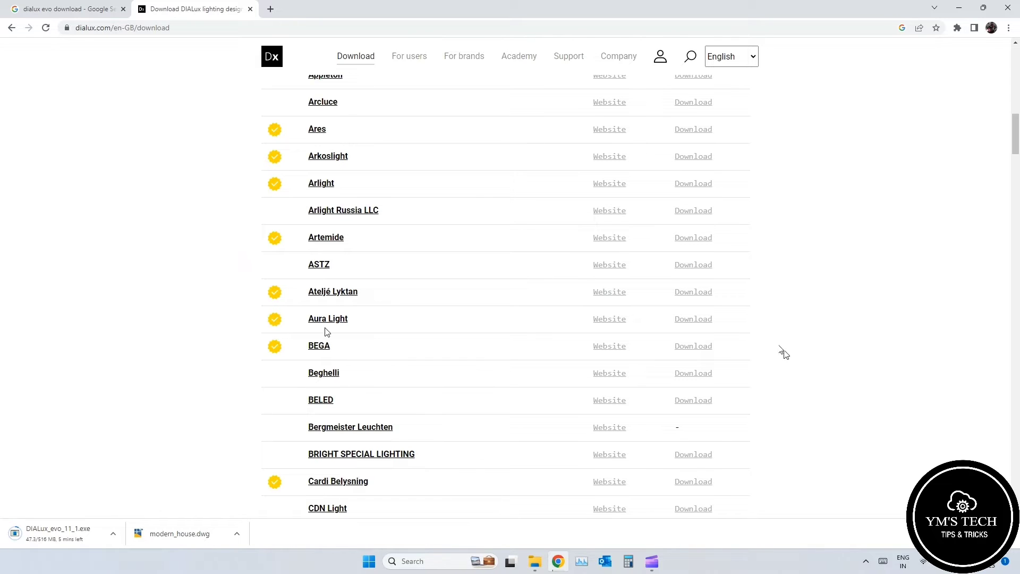
pyautogui.scroll(-4, 735, 344)
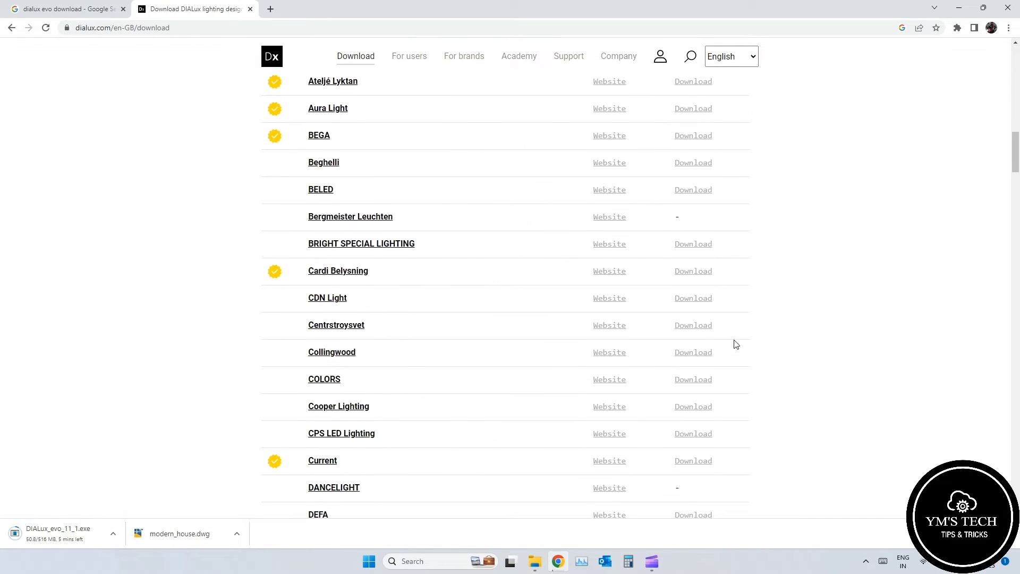
pyautogui.scroll(-4, 734, 346)
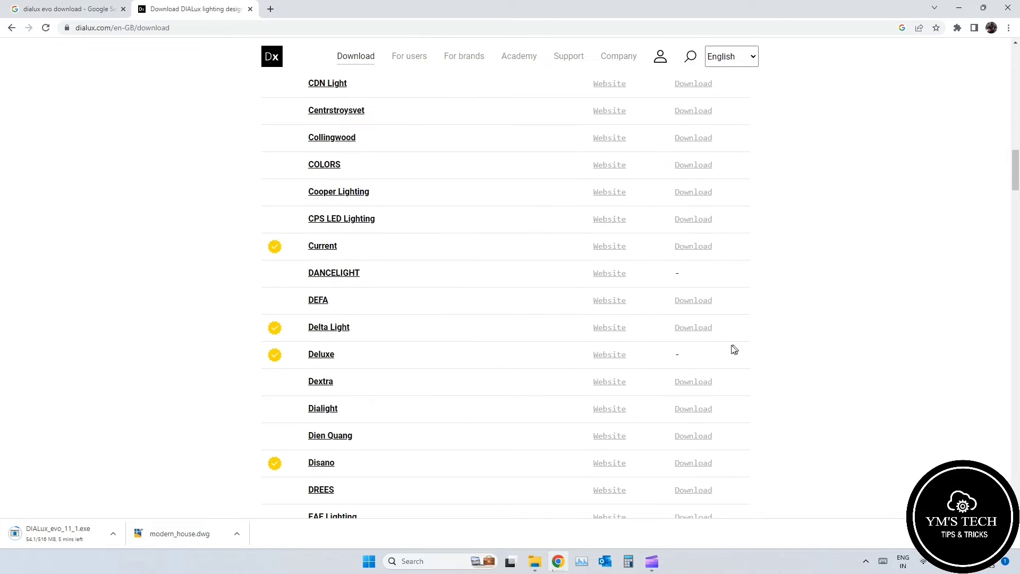
pyautogui.scroll(5, 735, 349)
pyautogui.scroll(5, 734, 349)
pyautogui.scroll(11, 734, 349)
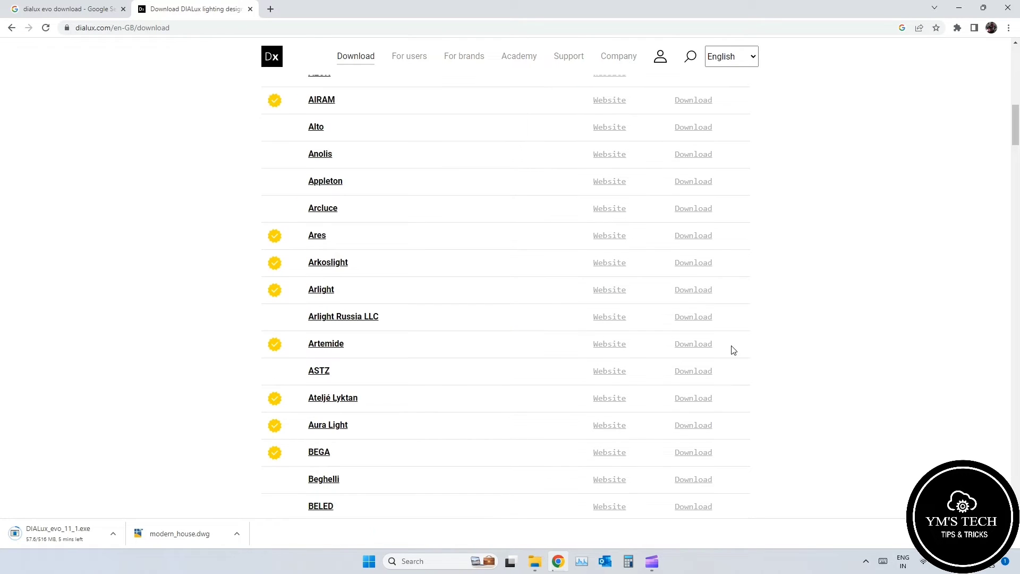
pyautogui.scroll(2, 734, 350)
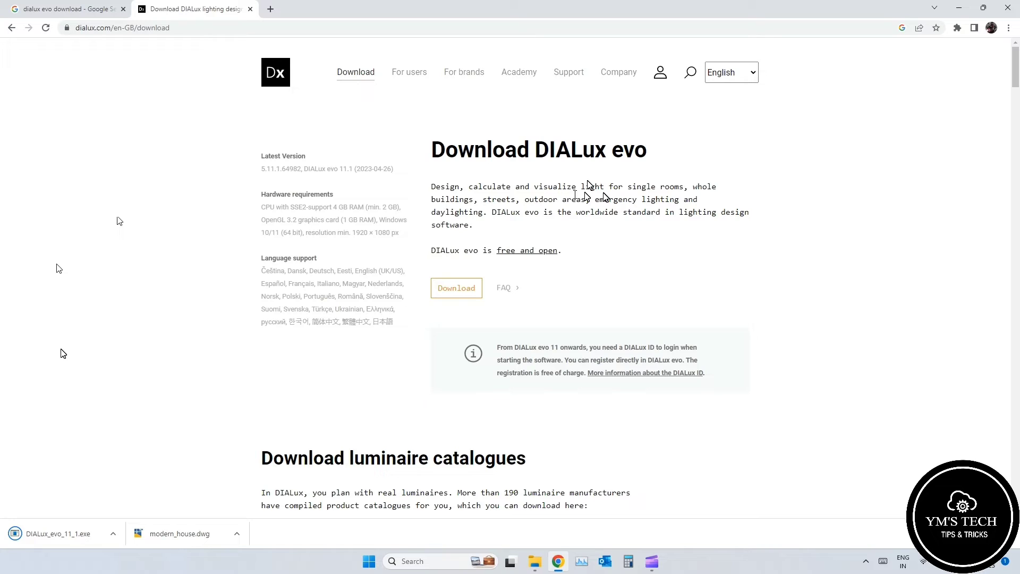
# Run the downloaded DIALux_evo_11_1.exe, confirm the component check and continue past the installer's welcome page
pyautogui.click(74, 535)
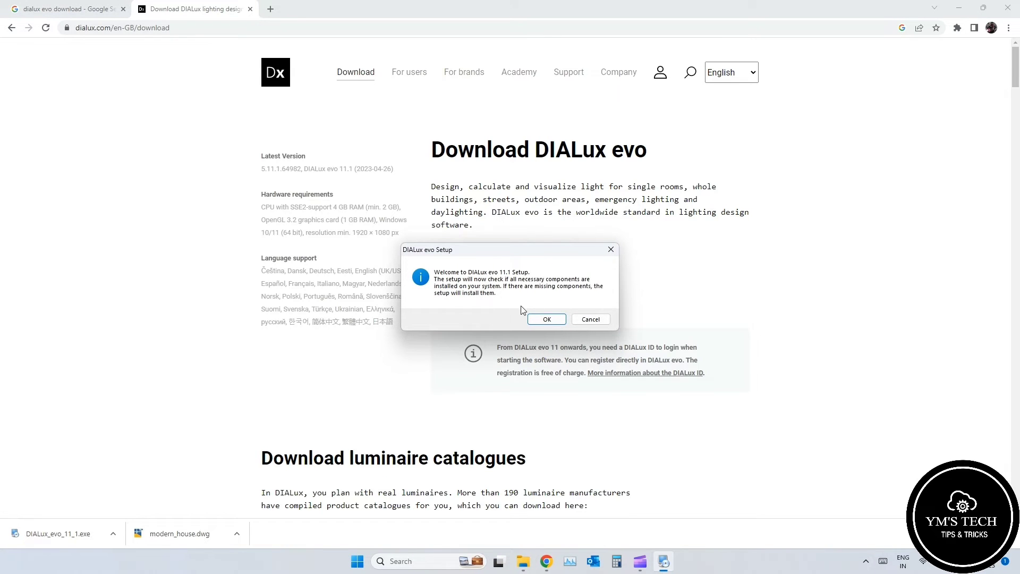
pyautogui.click(555, 320)
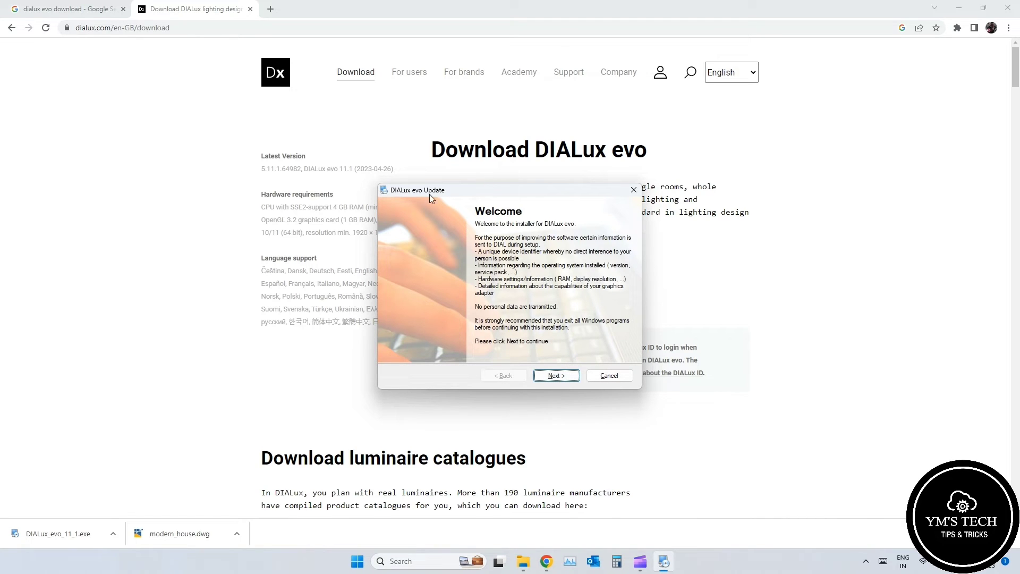
pyautogui.click(556, 376)
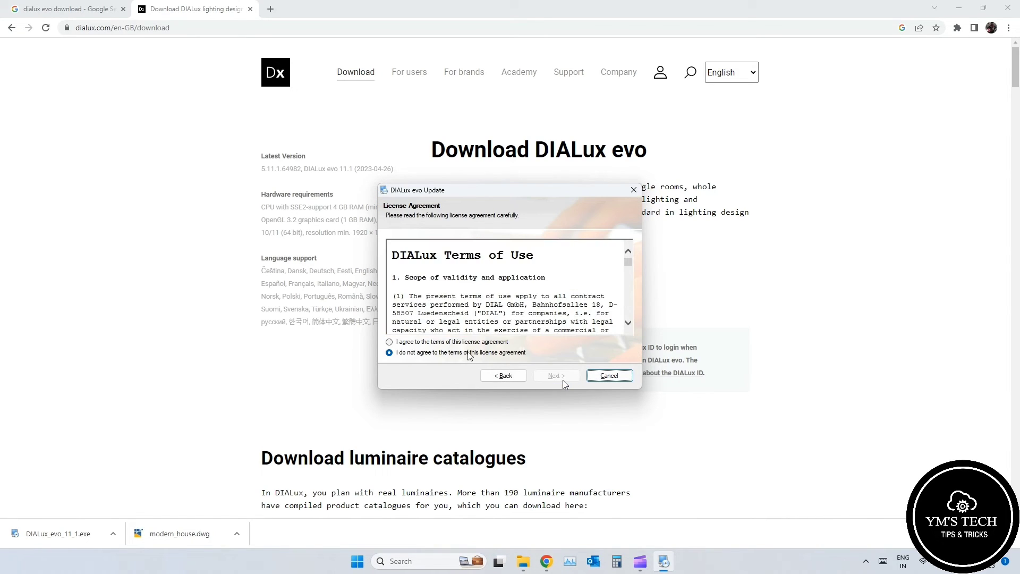
# Agree to the license terms and install DIALux evo with the default settings, keeping "DIALux evo" as the shortcut folder
pyautogui.click(389, 341)
pyautogui.click(558, 378)
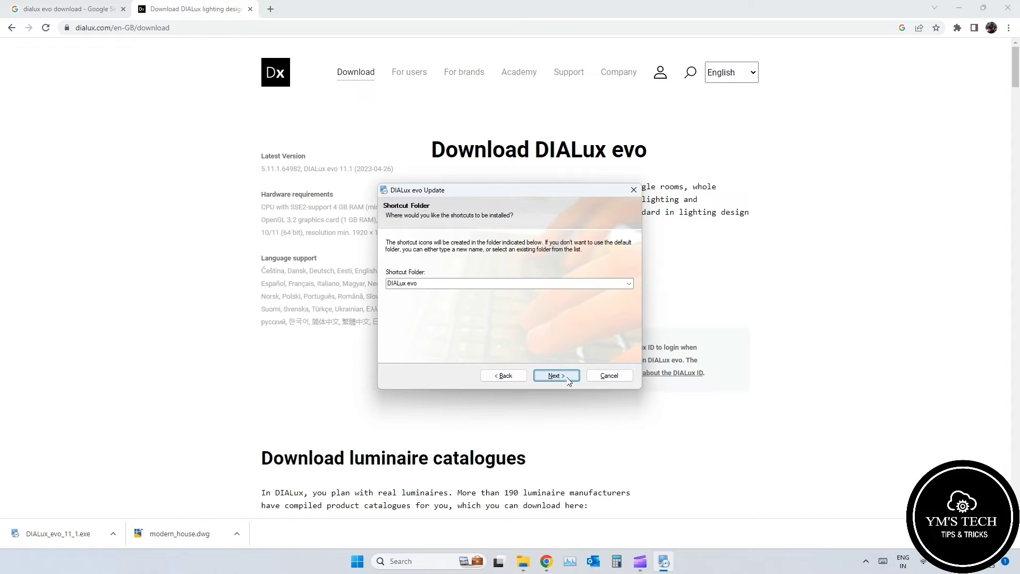
pyautogui.click(563, 378)
pyautogui.click(567, 378)
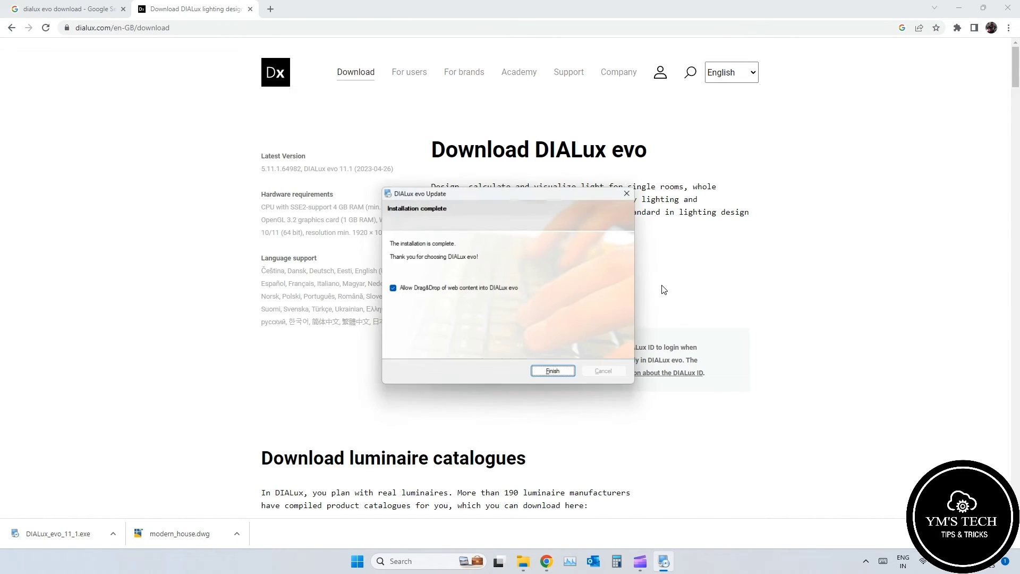
# Finish the installer with drag and drop of web content into DIALux evo allowed, and show the desktop
pyautogui.click(388, 291)
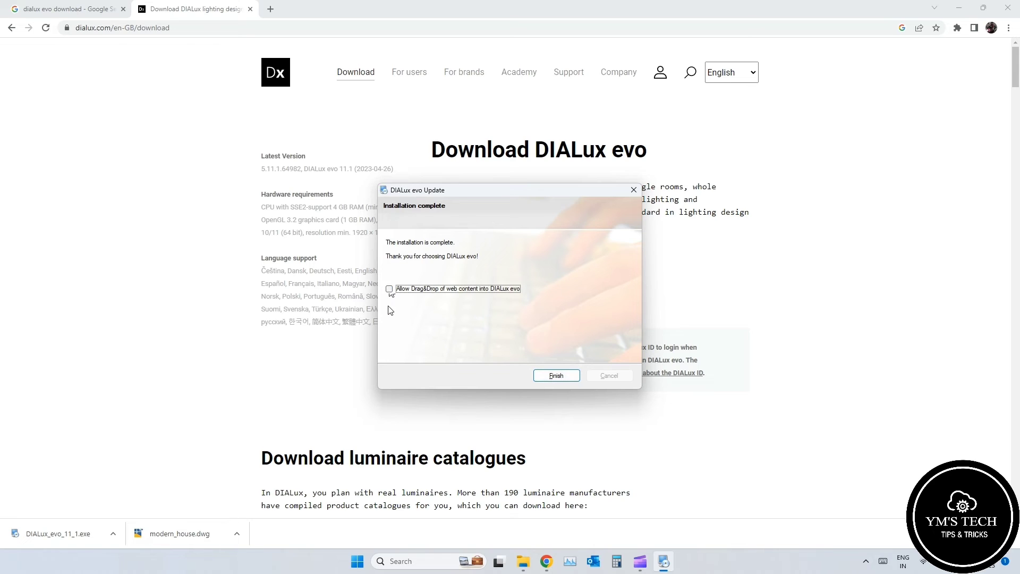
pyautogui.click(389, 291)
pyautogui.moveTo(529, 188); pyautogui.dragTo(556, 168)
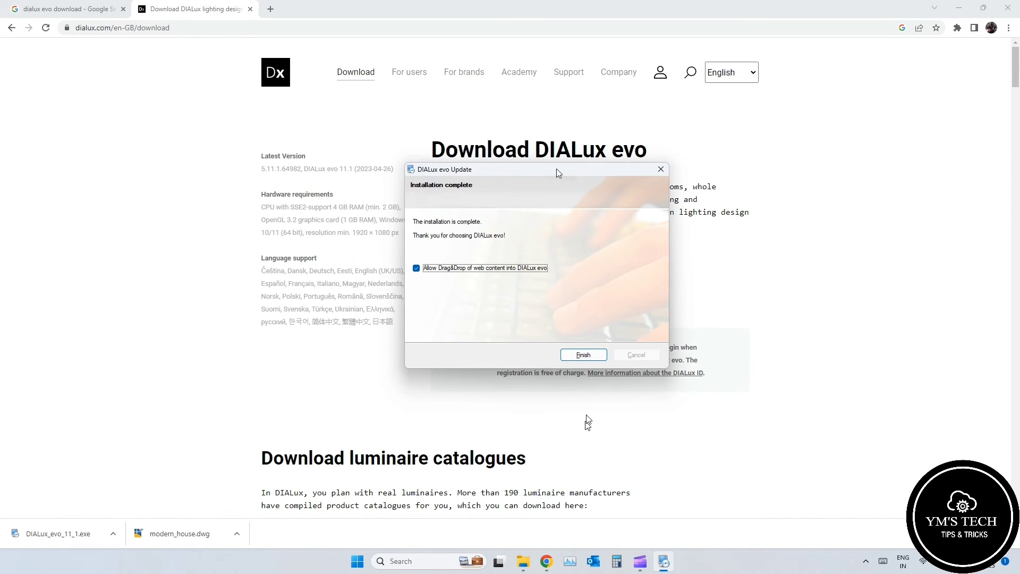
pyautogui.click(583, 354)
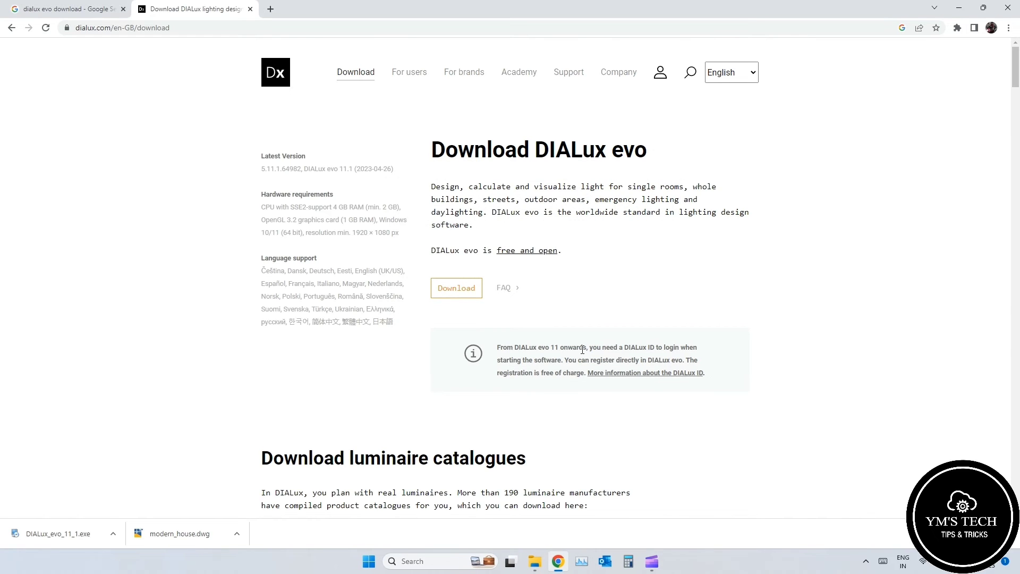
pyautogui.press('super+d')
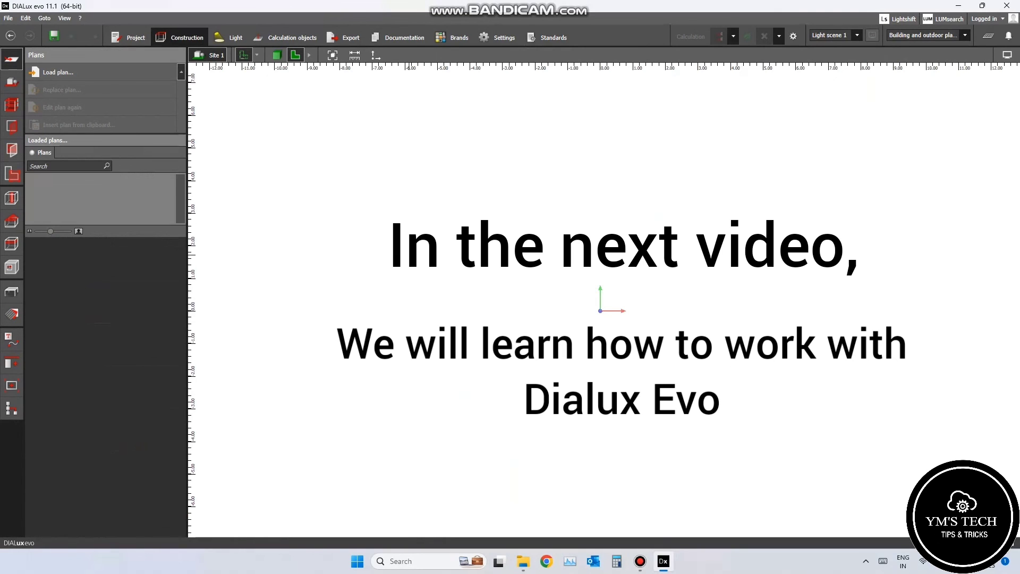
pyautogui.moveTo(585, 268); pyautogui.dragTo(483, 317, button='right')
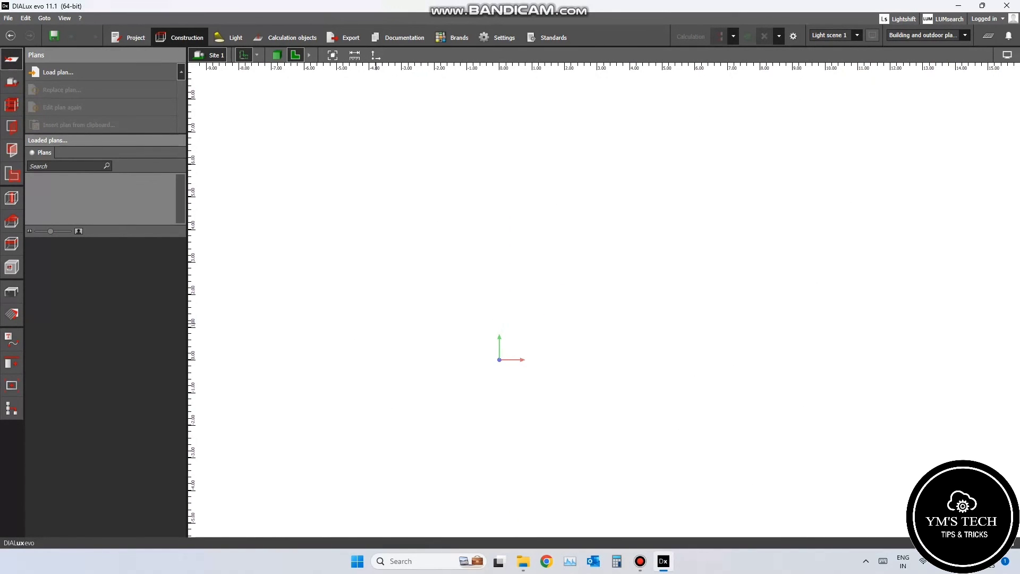